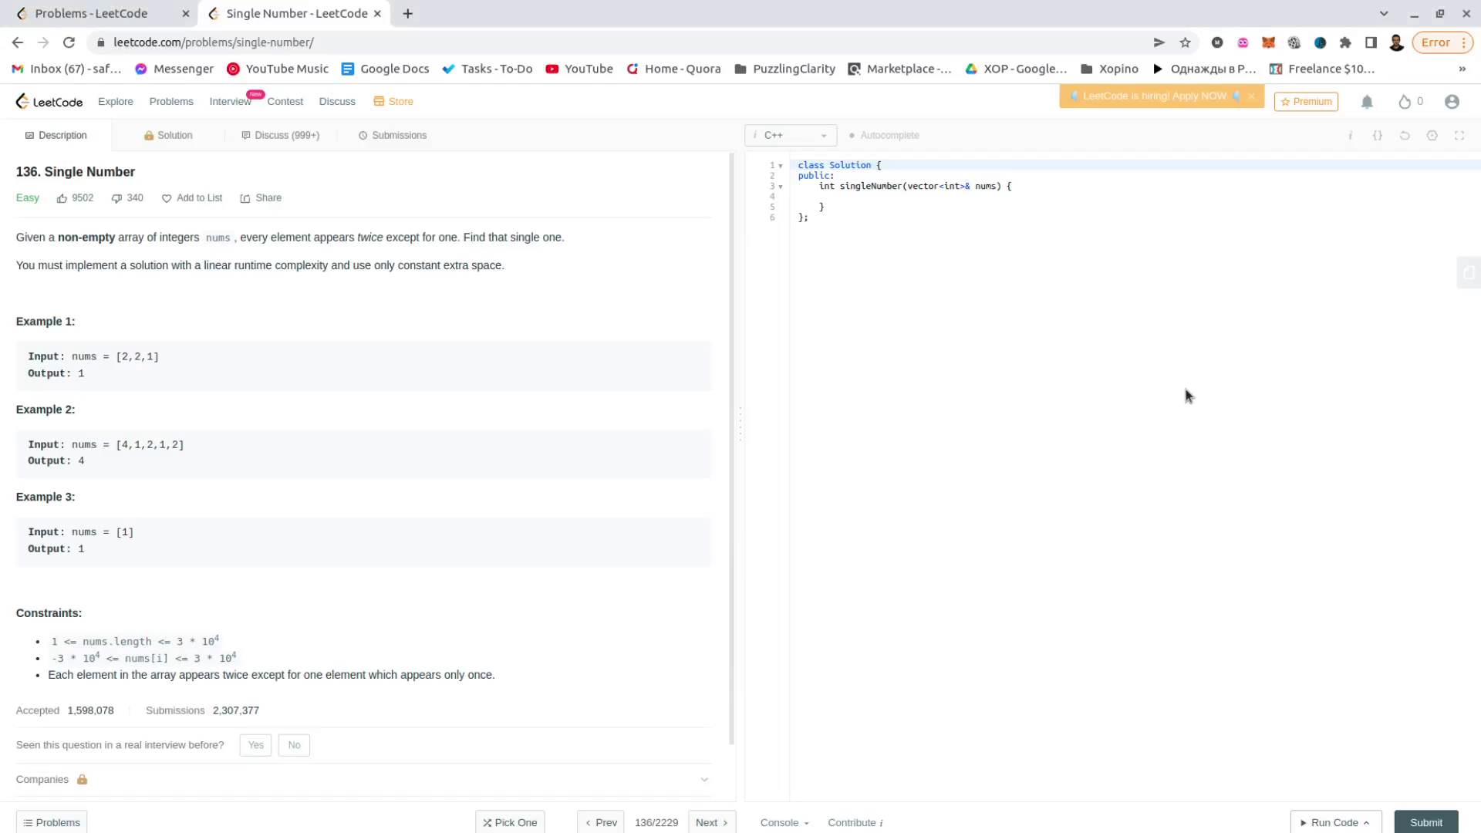
Move the singleNumber function's opening brace onto its own line
click(1023, 218)
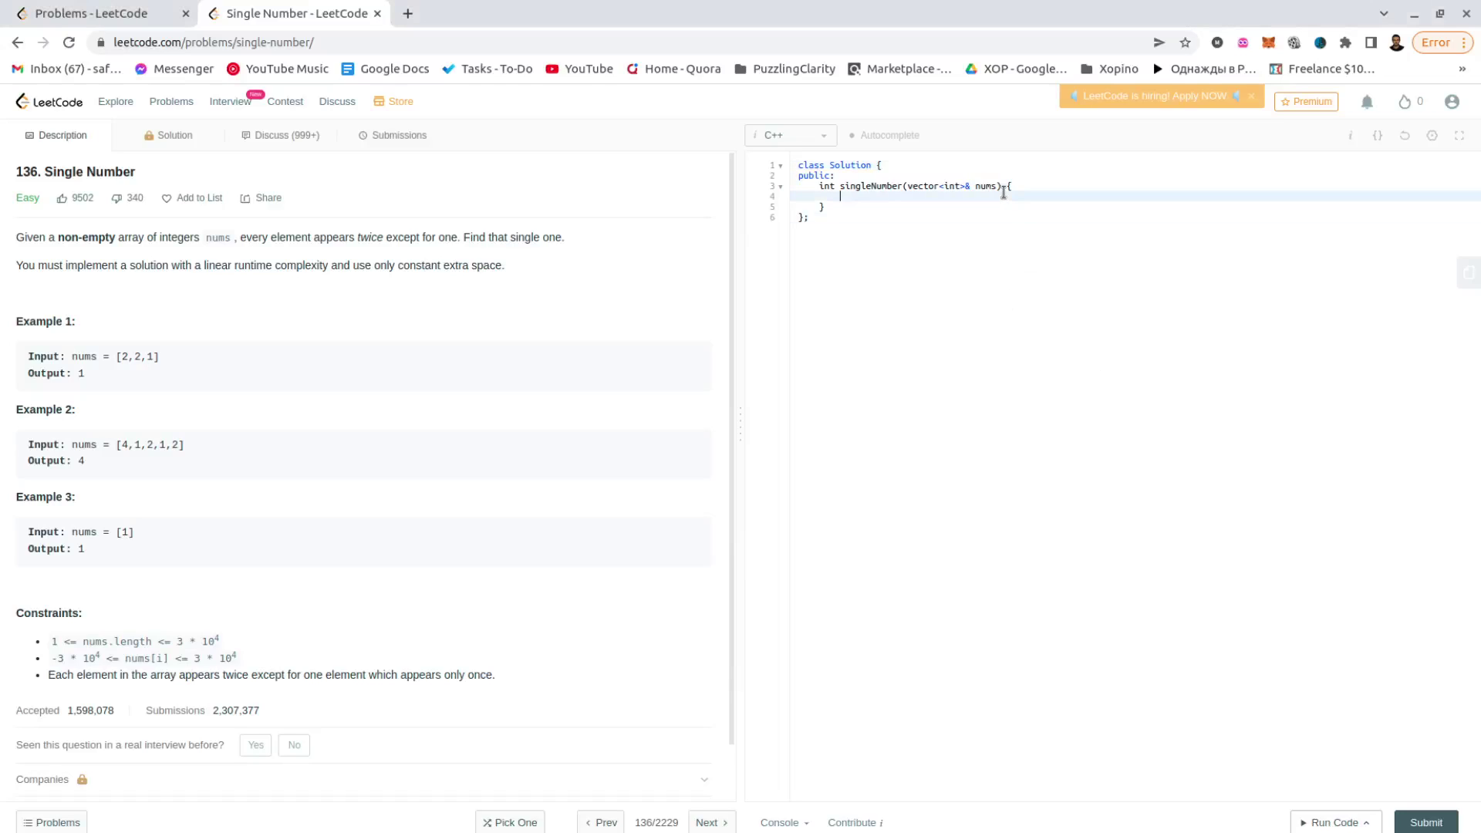
click(1015, 186)
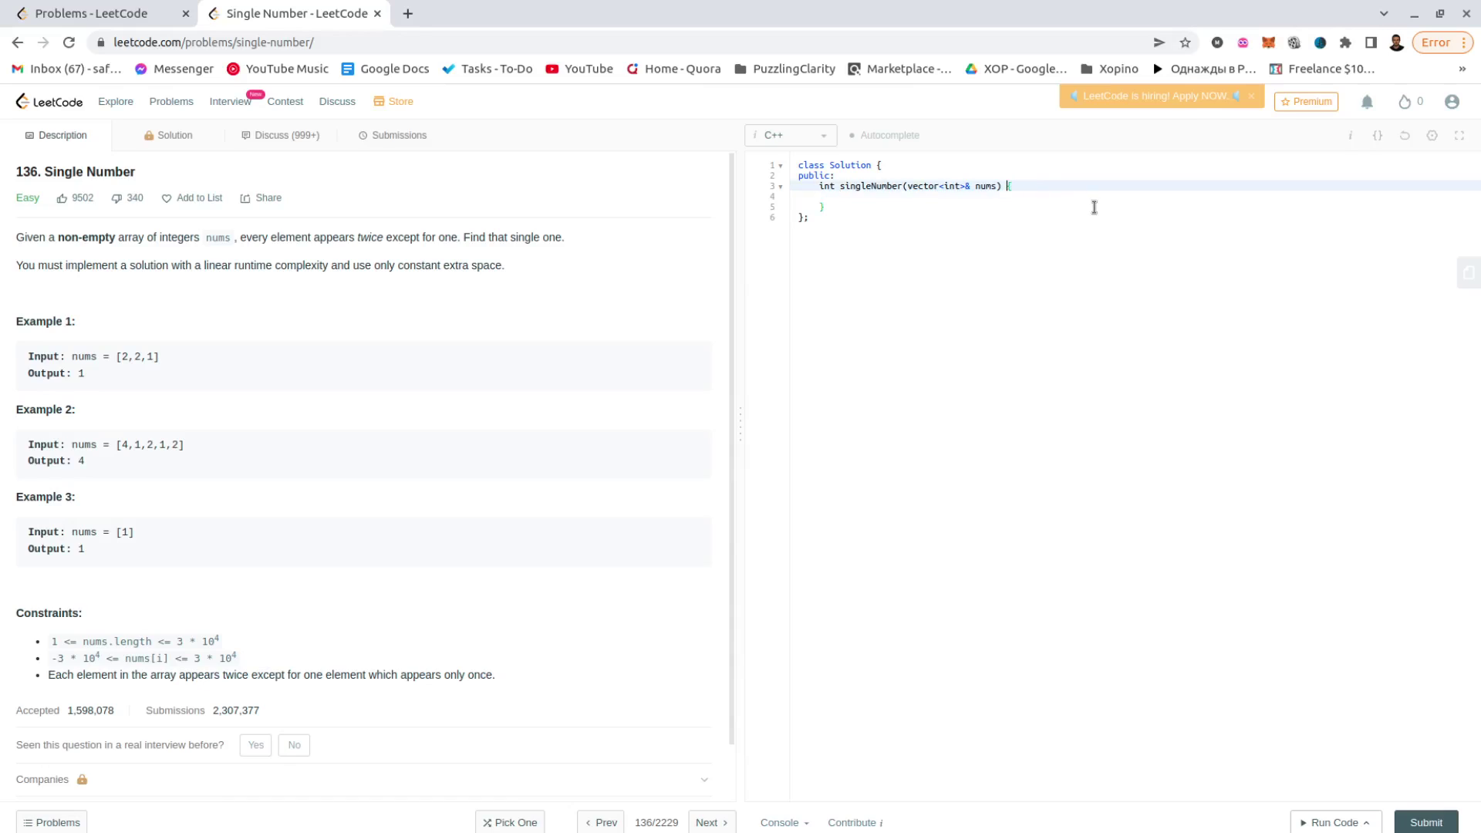
key(Return)
key(Down)
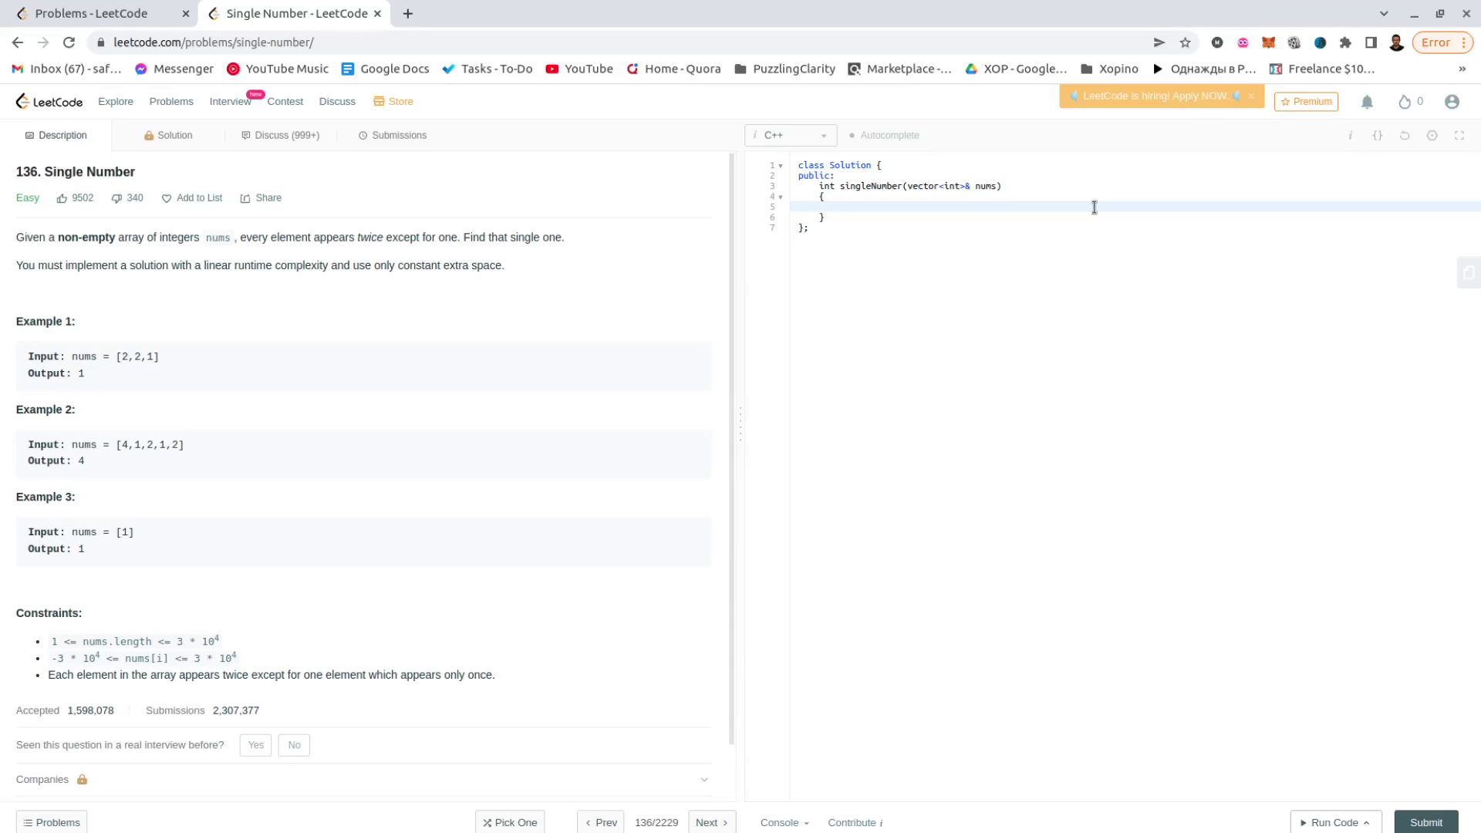
Highlight the problem description lines, then put the caret on the empty body line
triple_click(509, 236)
drag(449, 244, 423, 272)
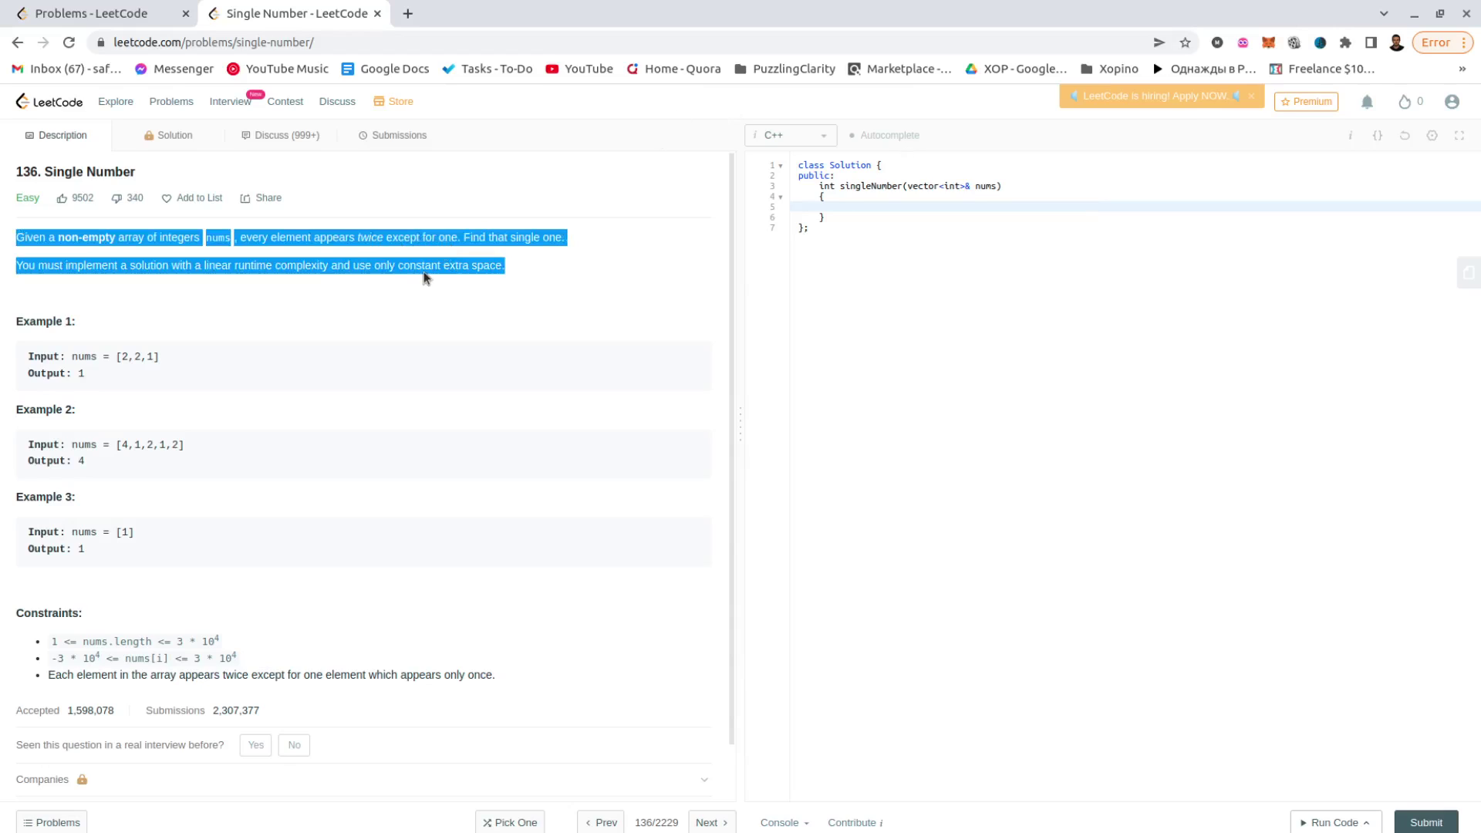
double_click(419, 265)
click(953, 217)
click(983, 185)
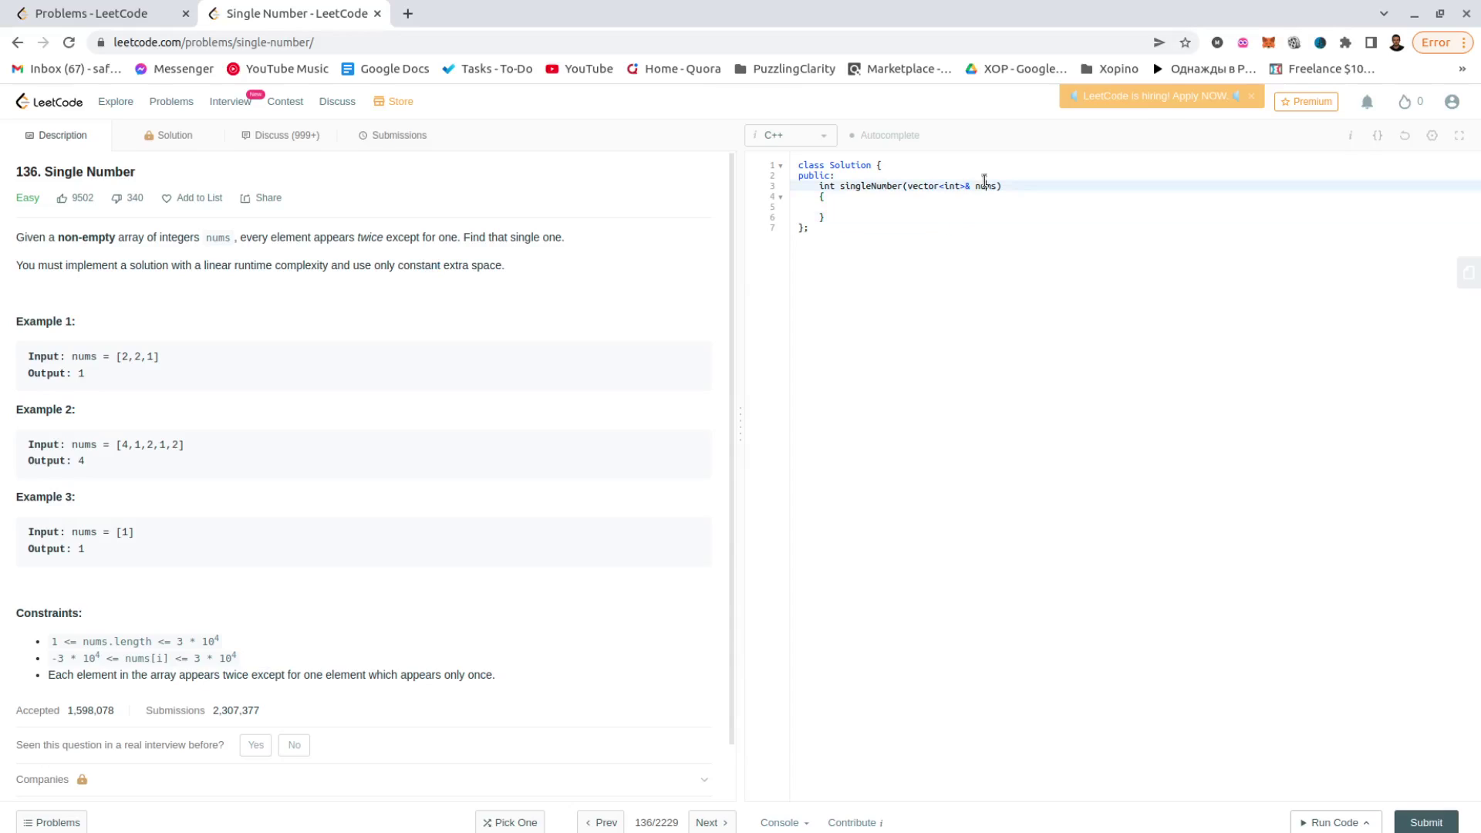
click(961, 197)
click(923, 219)
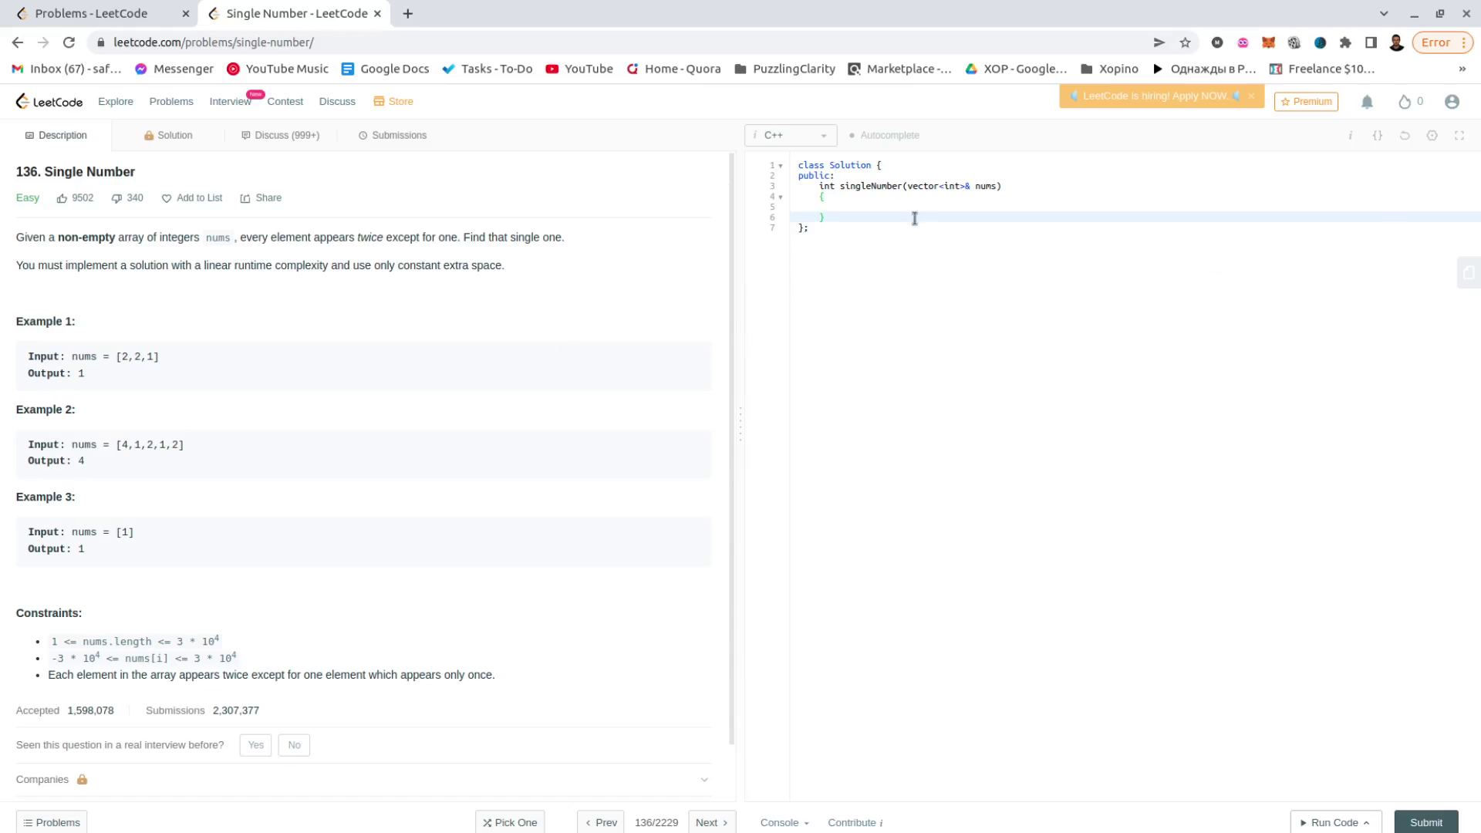
click(862, 205)
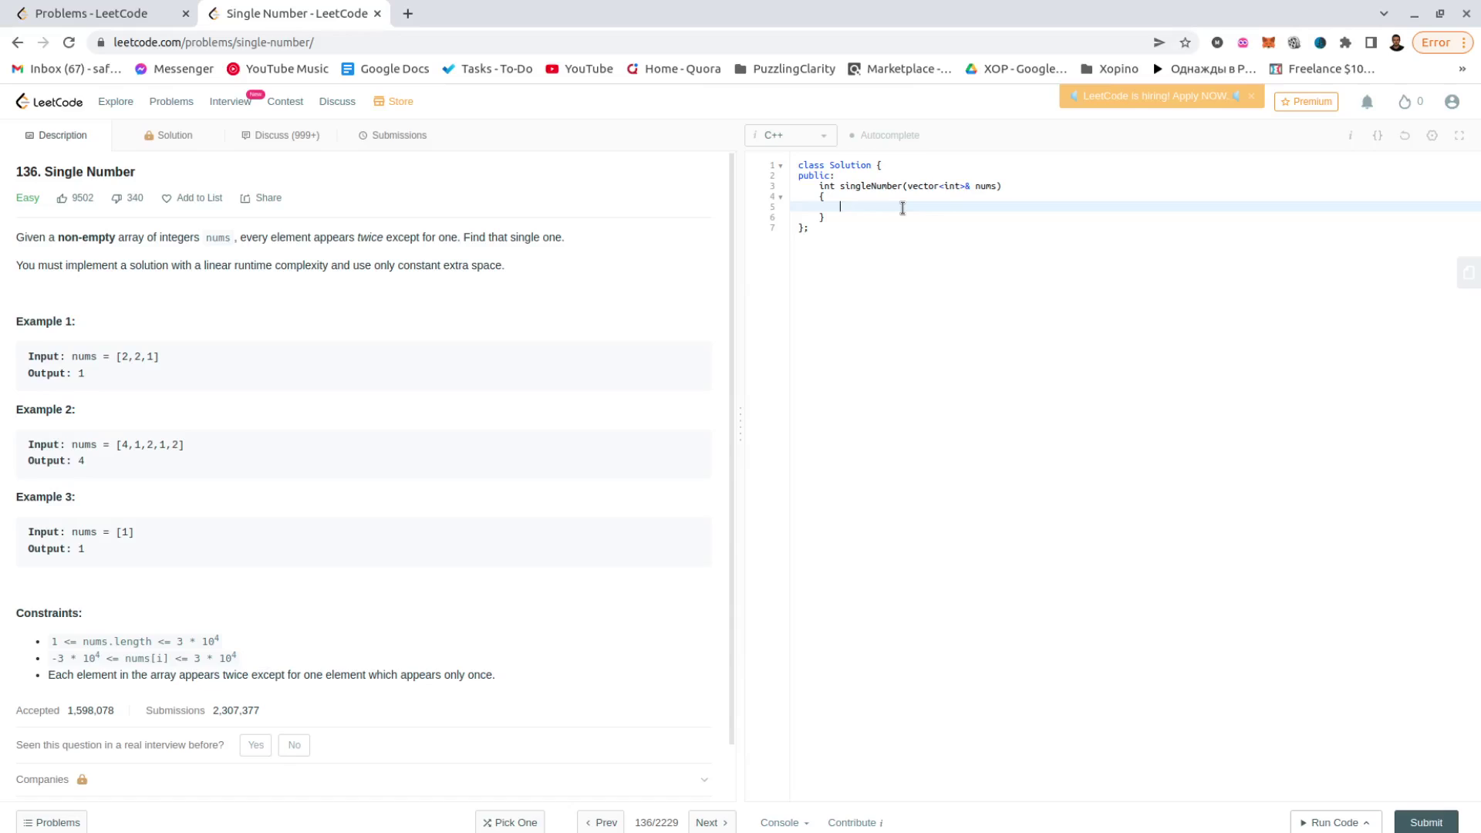
text(a^)
text(a = 0)
Add the XOR notes a^a = 0 and a^b = b^a on separate lines
key(Return)
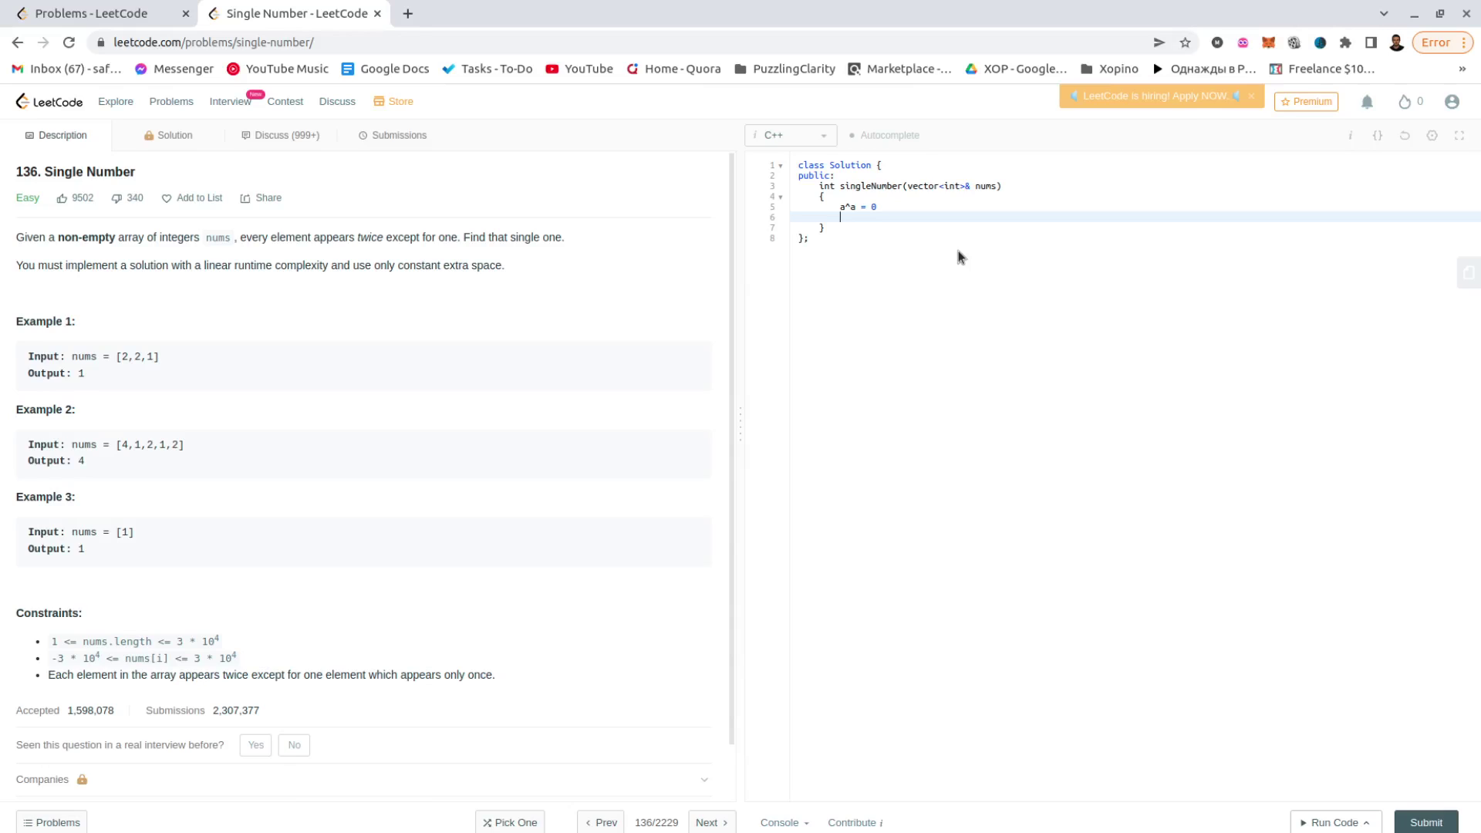
text(a^)
text(b = )
text(b^a)
key(Return)
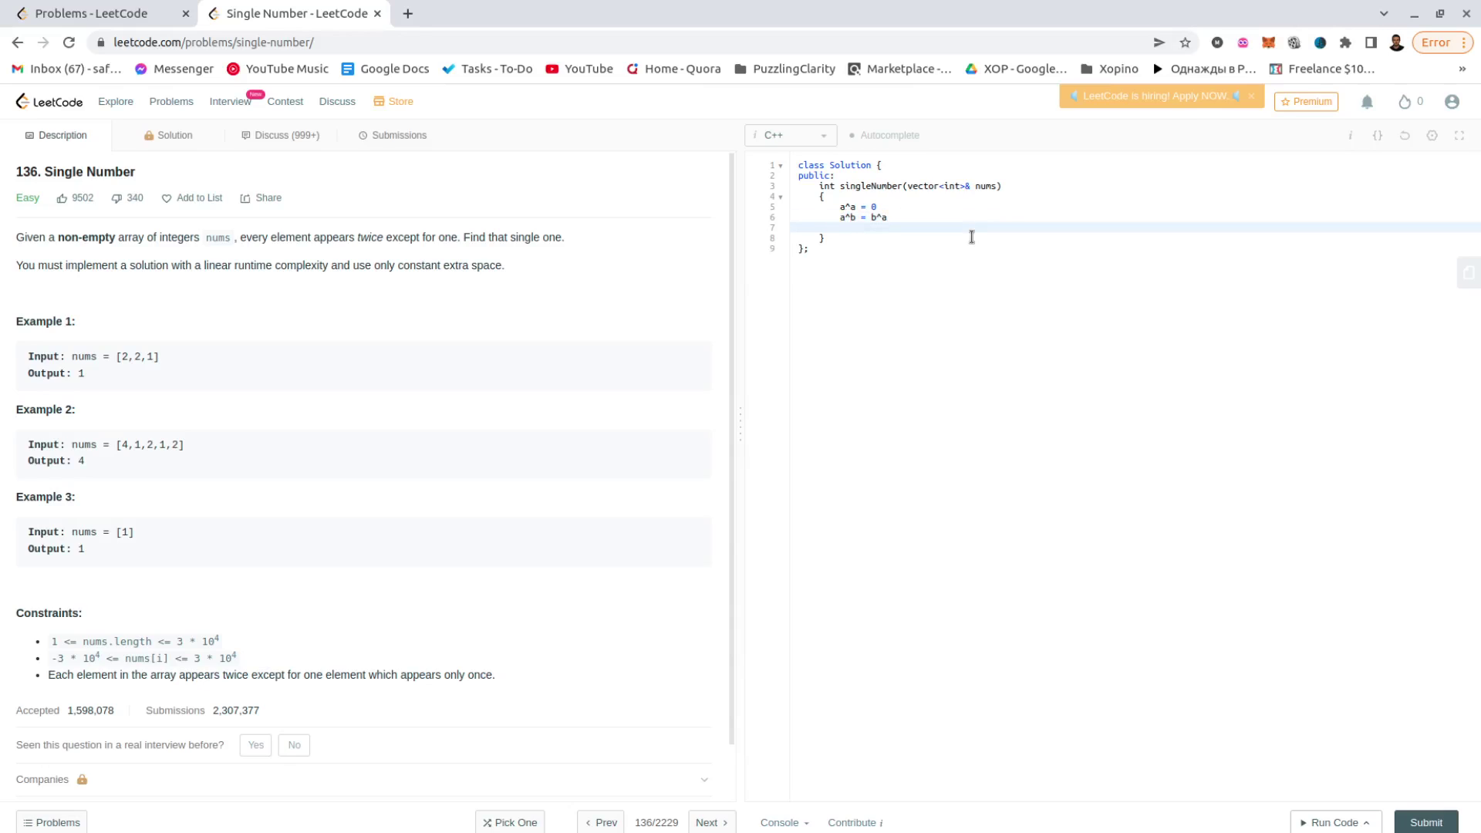
drag(843, 227, 851, 224)
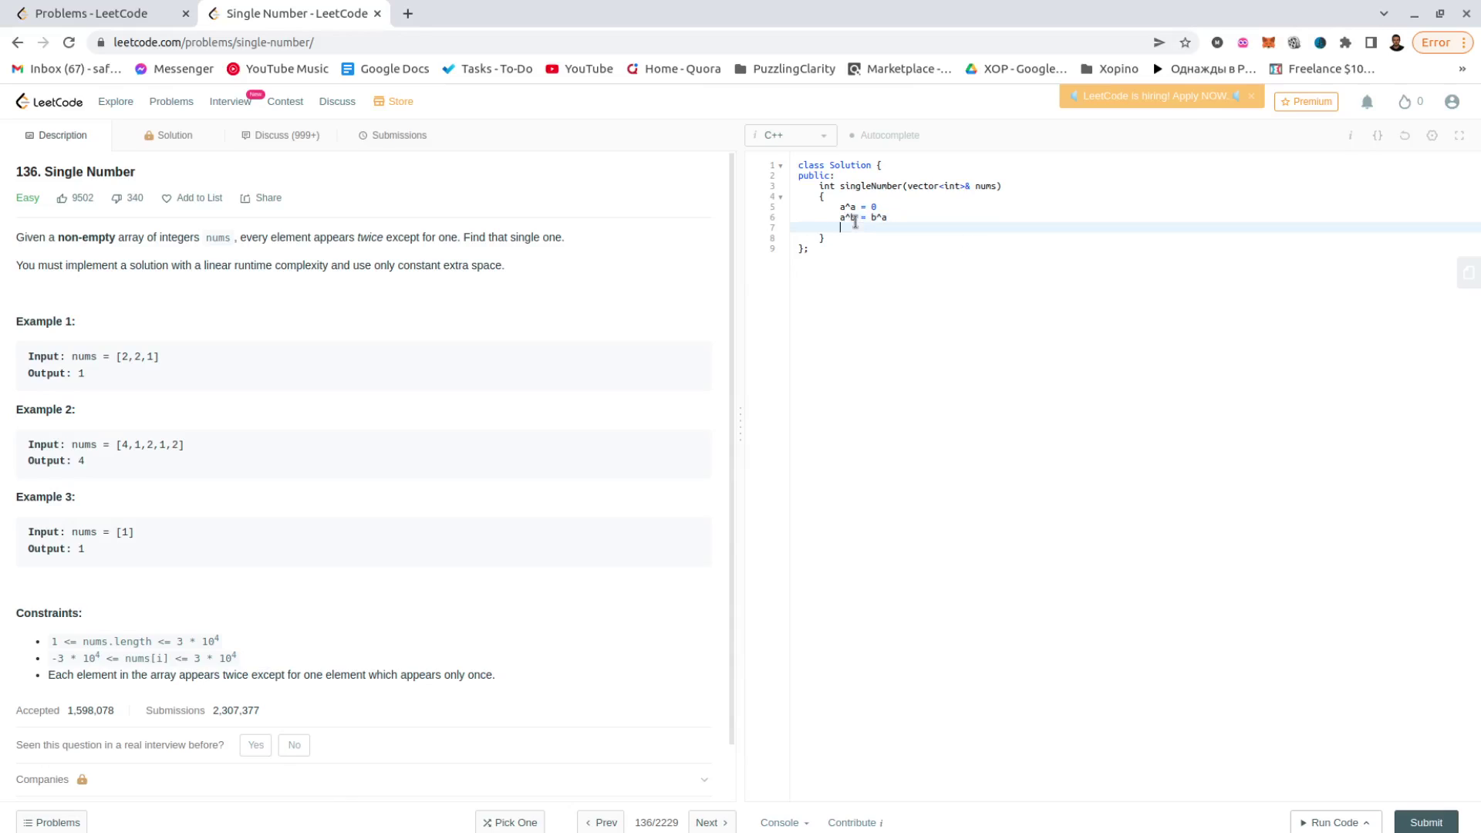
double_click(900, 223)
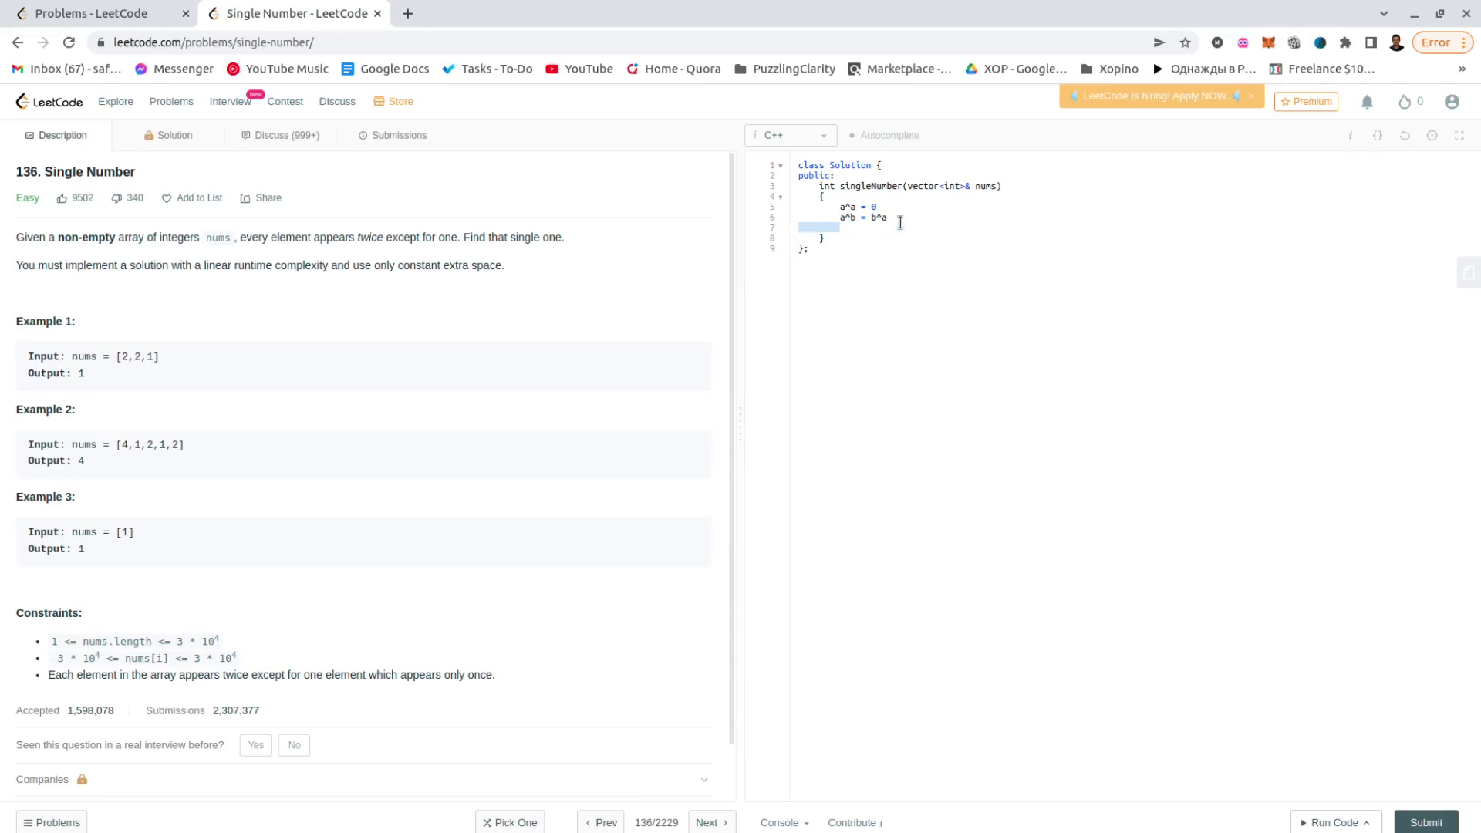
drag(905, 216, 798, 216)
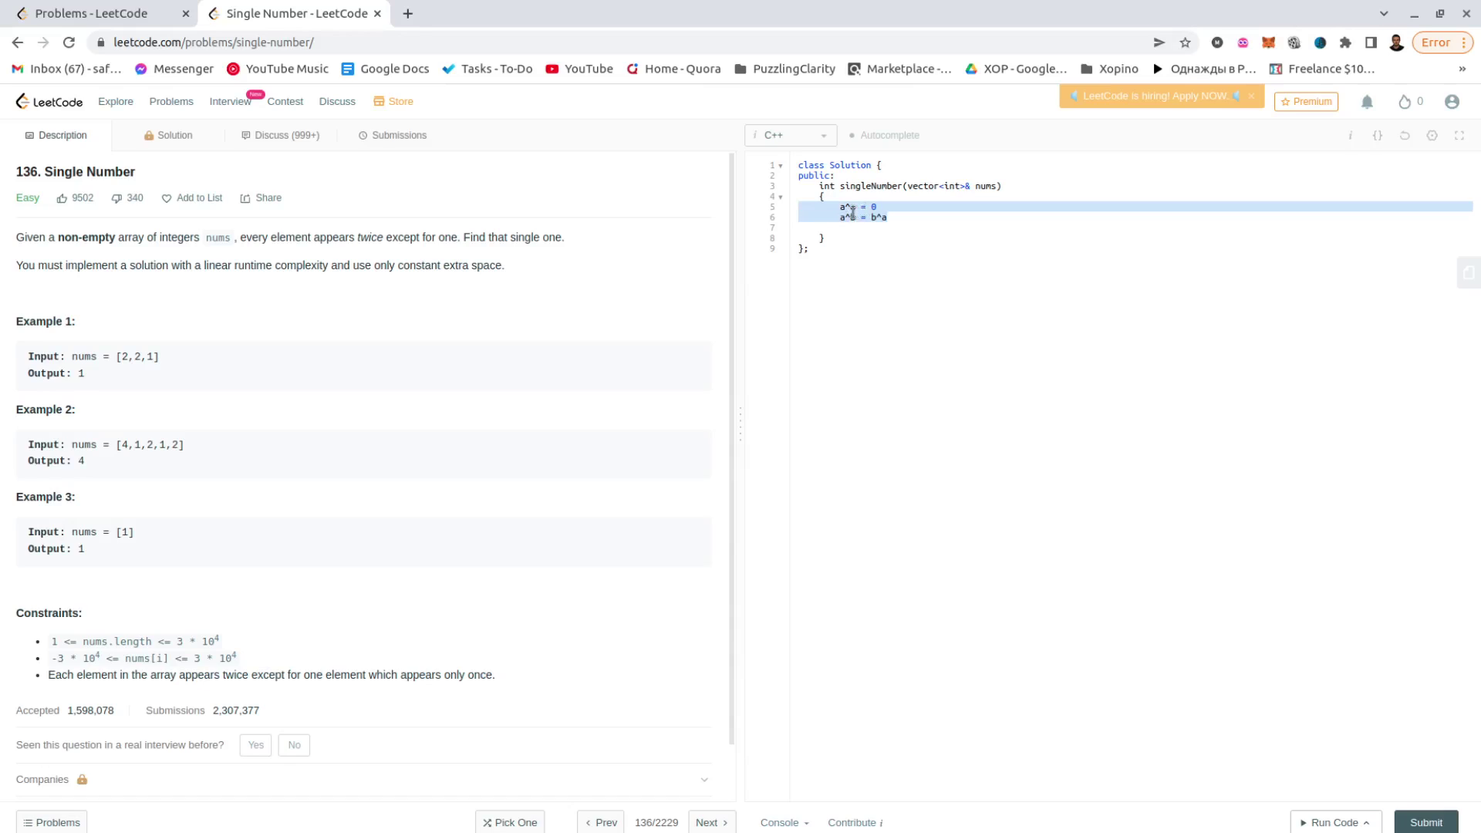
click(852, 217)
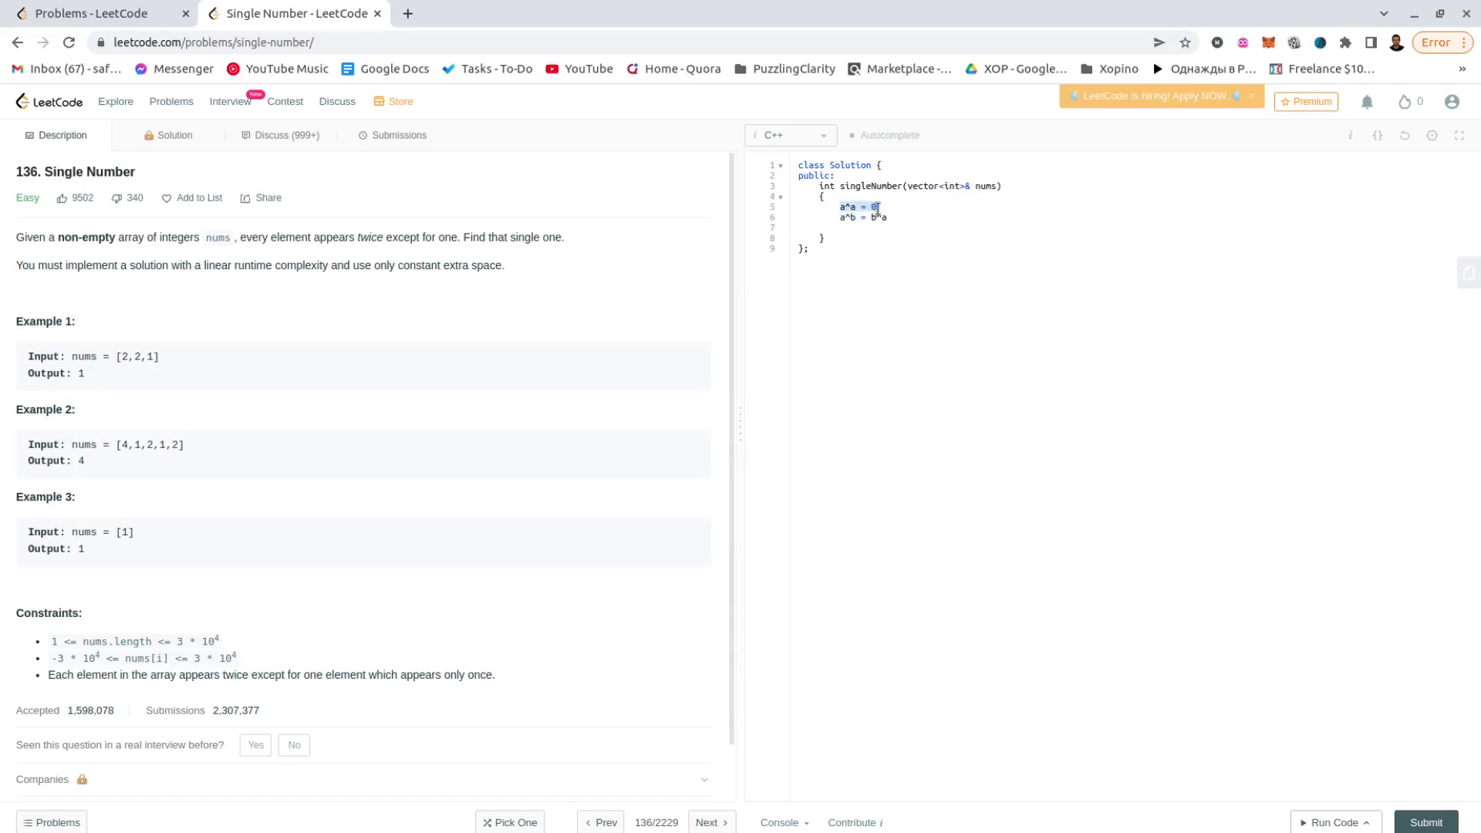
Reselect the a^b = b^a and a^a notes, ending on empty line 7
click(877, 208)
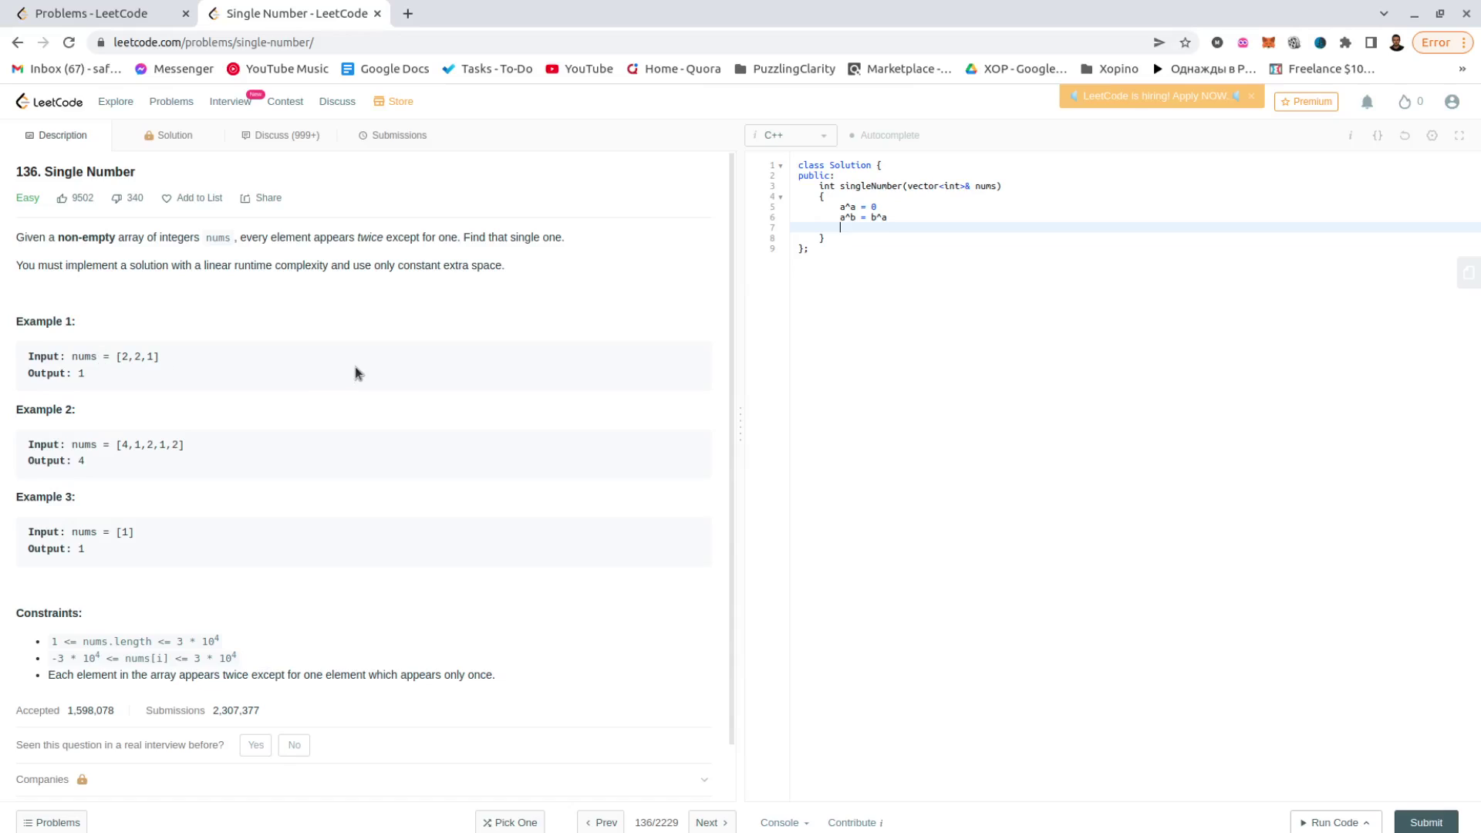
triple_click(887, 215)
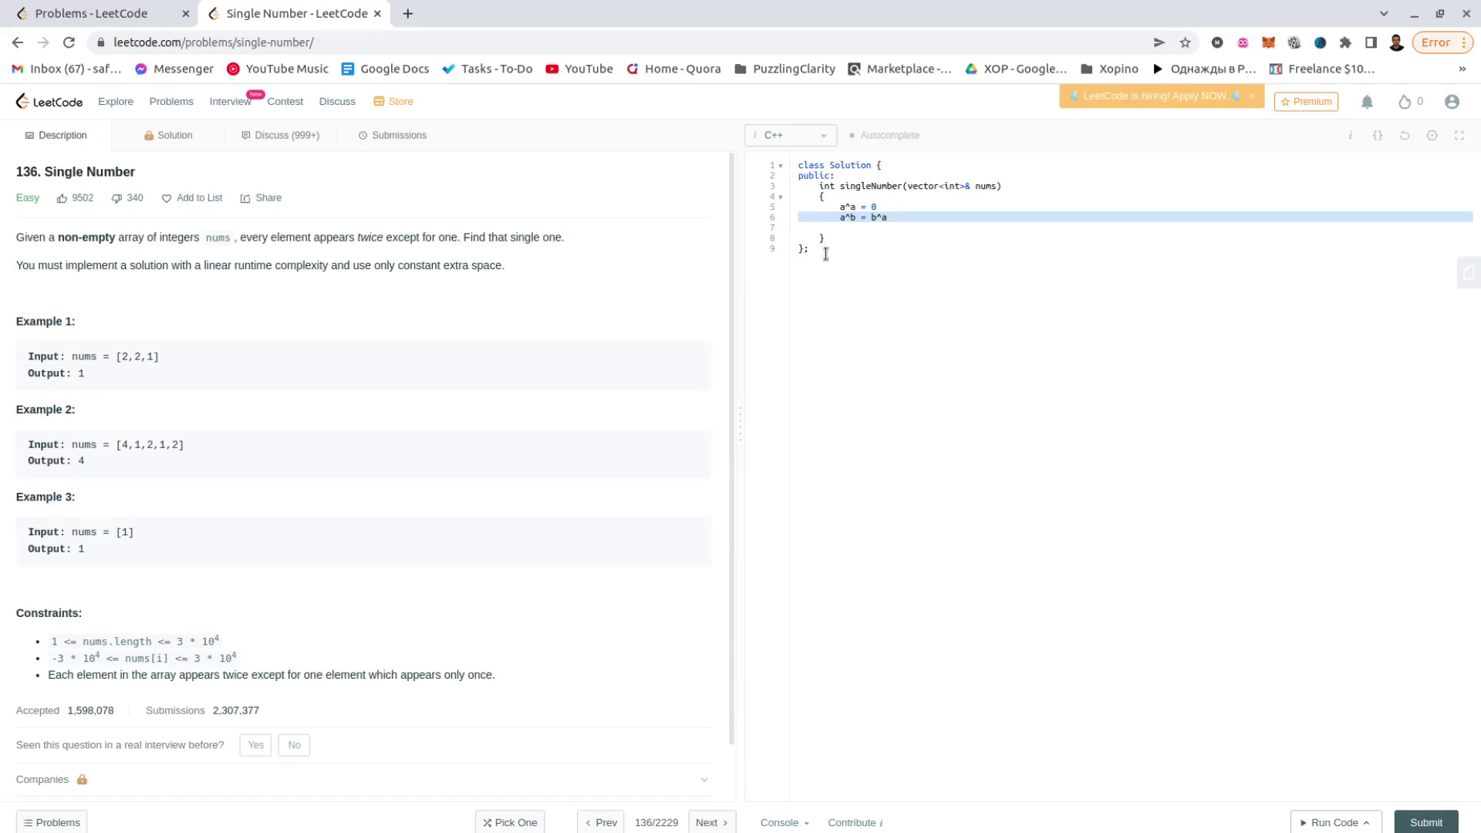
click(841, 208)
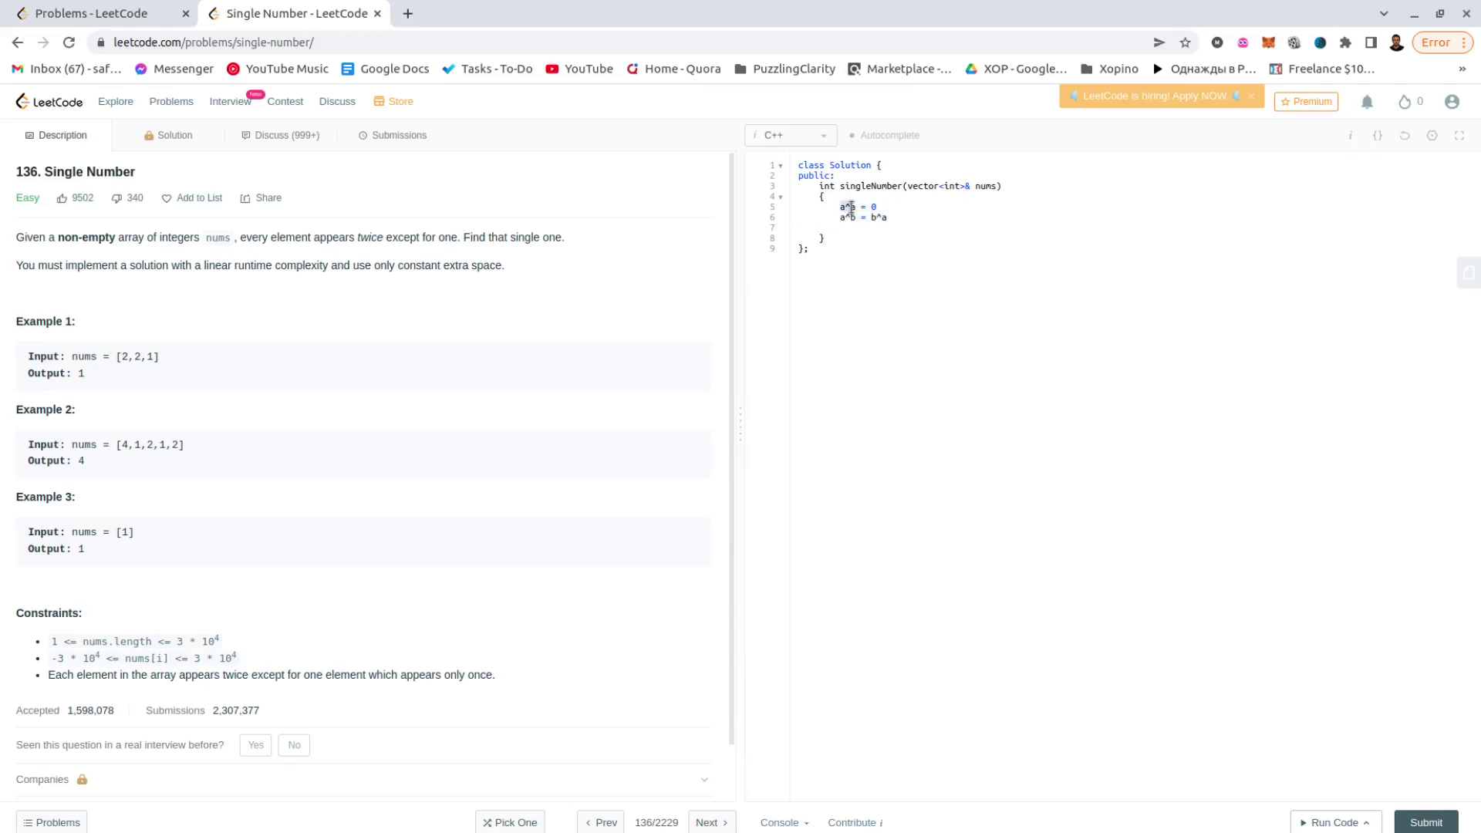
drag(841, 206, 857, 206)
click(855, 206)
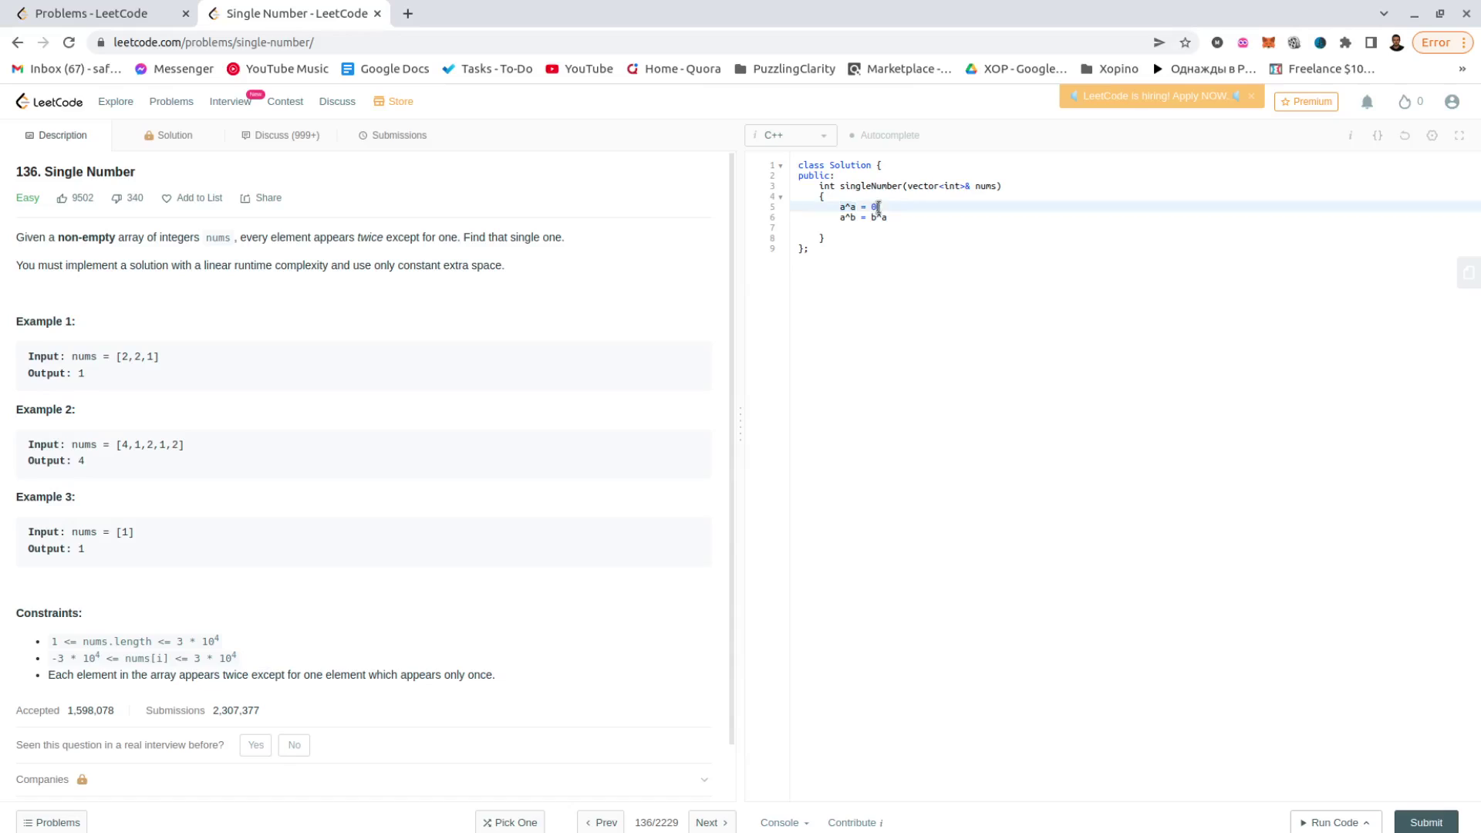
Add a third XOR note, a^0 = a, on line 7
click(861, 226)
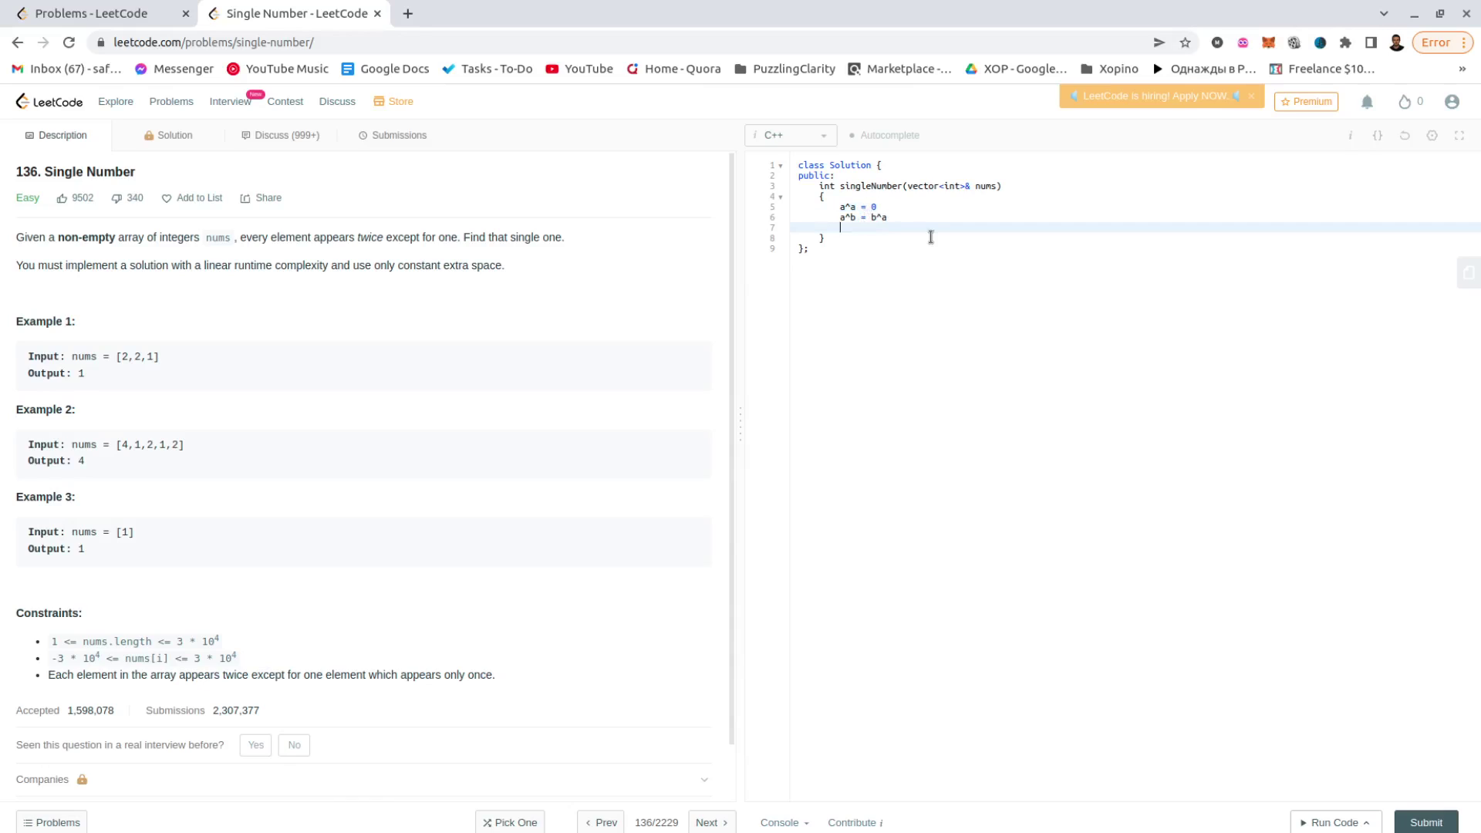
text(a^)
text(0 = a)
key(Up)
key(Up)
key(Down)
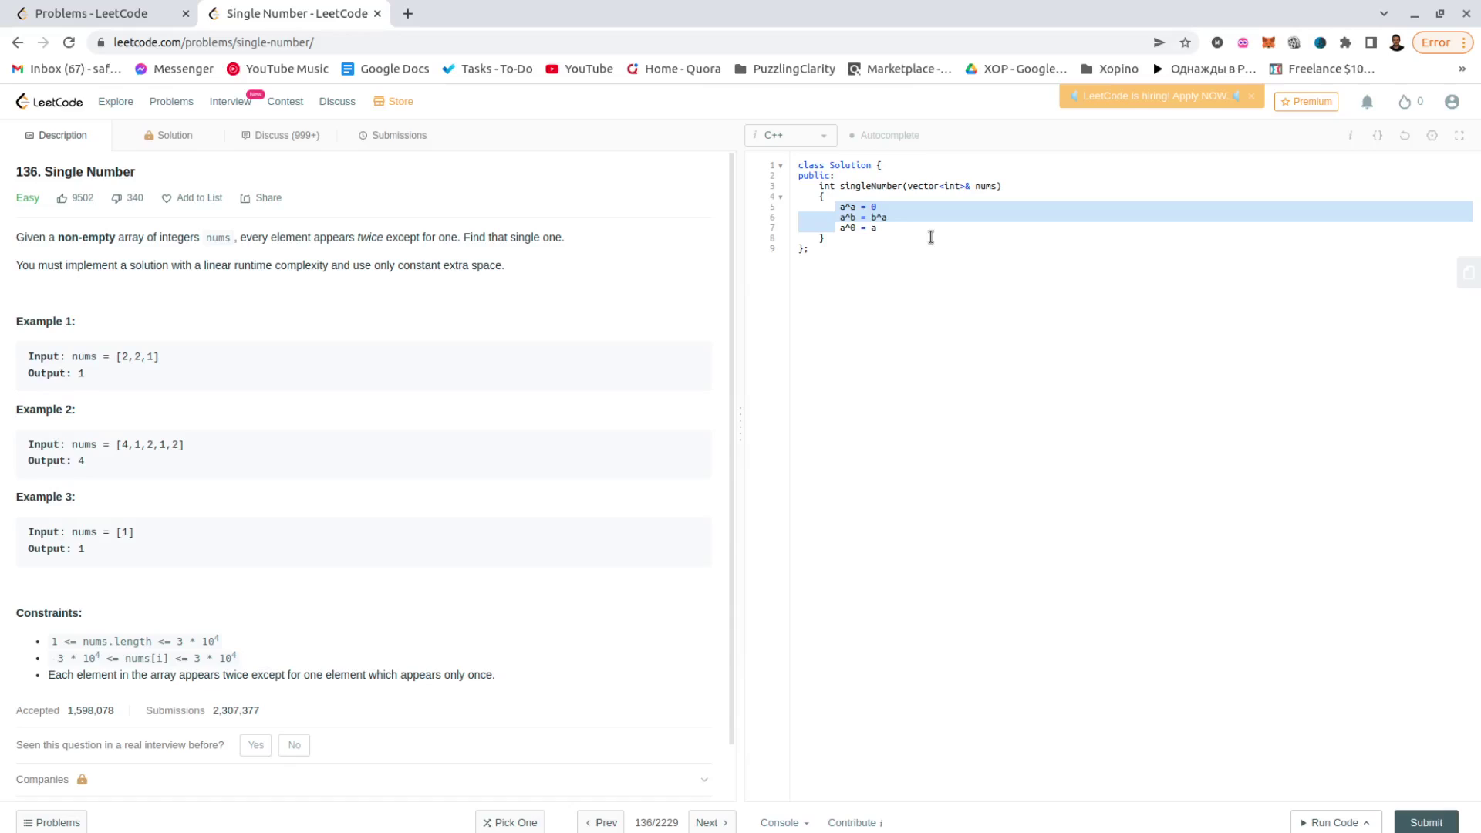
key(Down)
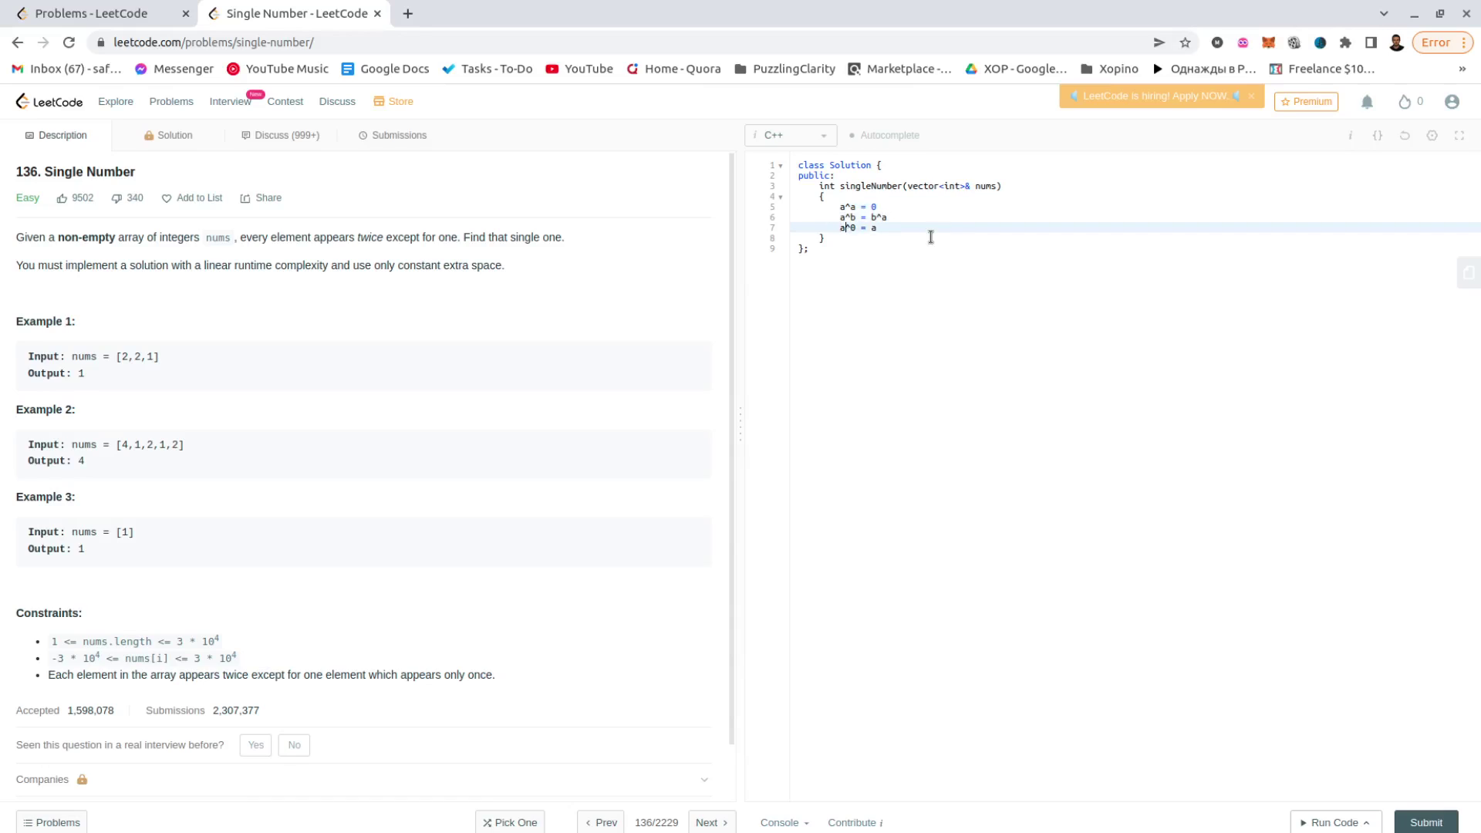
Select the three XOR note lines with Shift+arrow keys for deletion
key(Home)
key(shift+Down)
key(shift+Left)
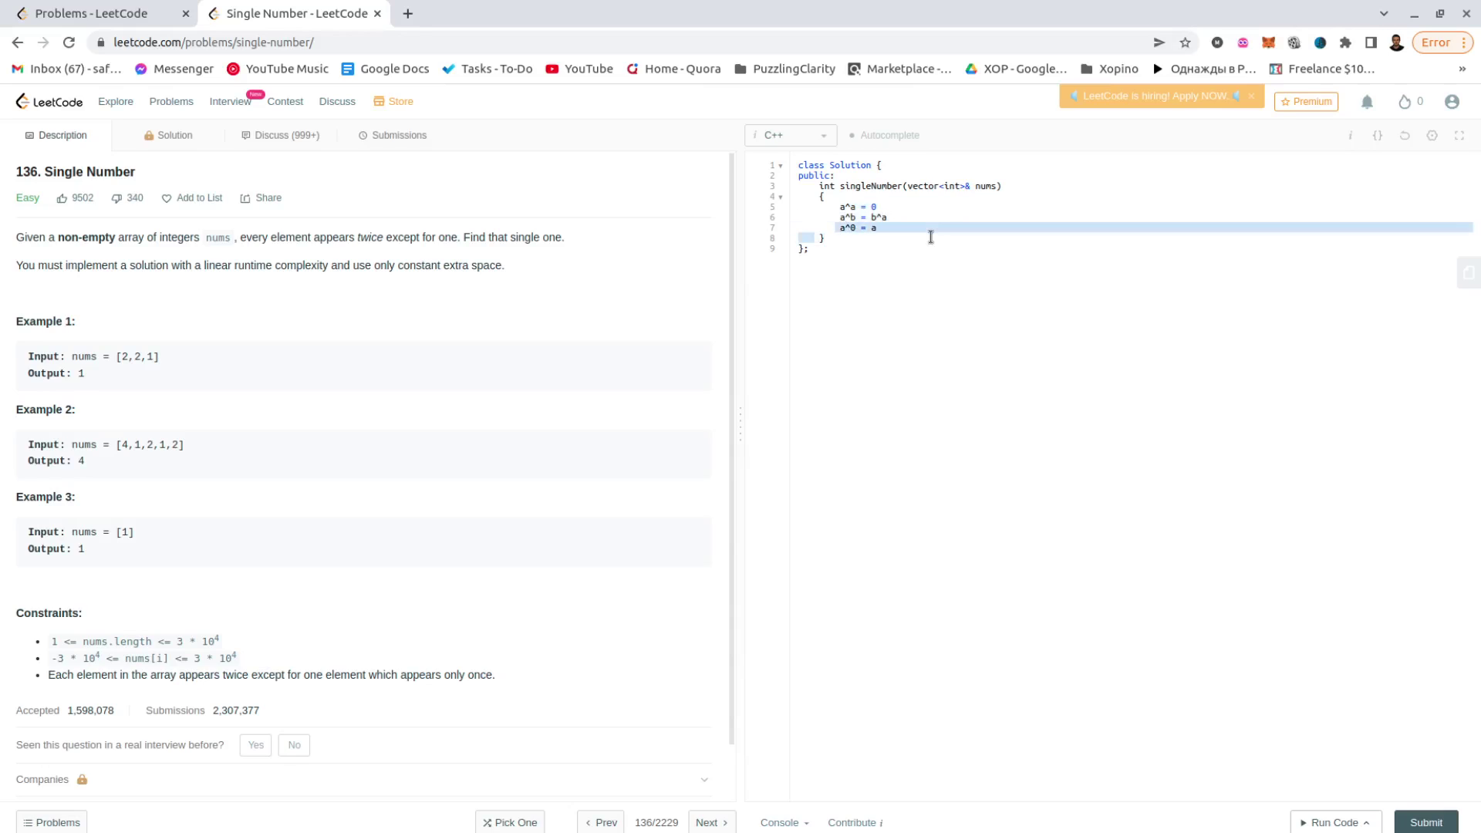
key(shift+Left)
key(shift+Left)
key(shift+Left)
key(Left)
key(Up)
key(Up)
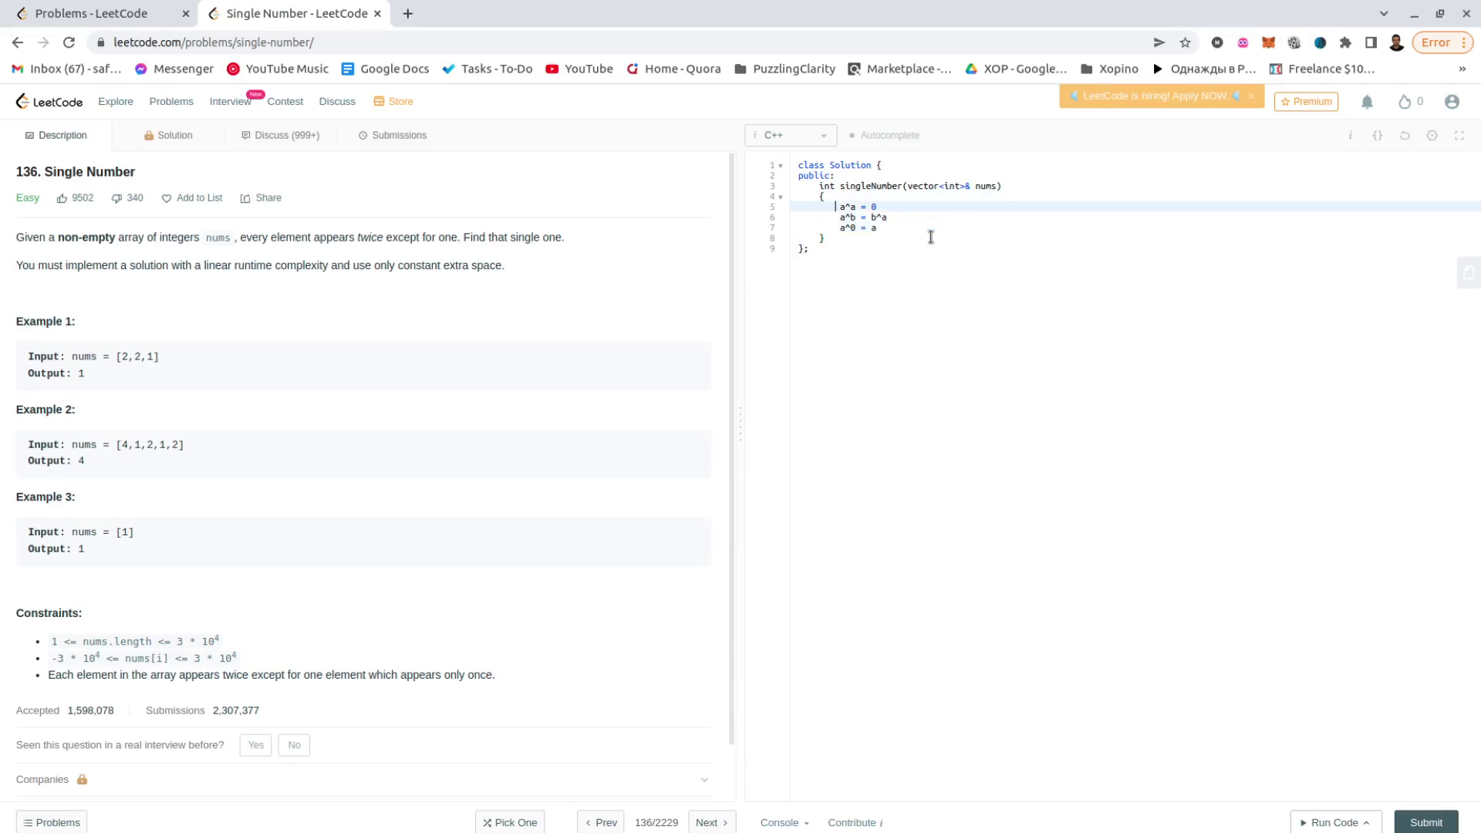
key(Down)
key(Down)
key(Down)
key(shift+Up)
key(shift+Up)
key(shift+Up)
Delete the XOR note lines and the stray f on line 5
key(BackSpace)
key(Return)
key(BackSpace)
text(int res = )
text(nums[0];)
Write int res = nums[0], a res ^= nums[i] loop and return res, then submit
key(Return)
text(for ()
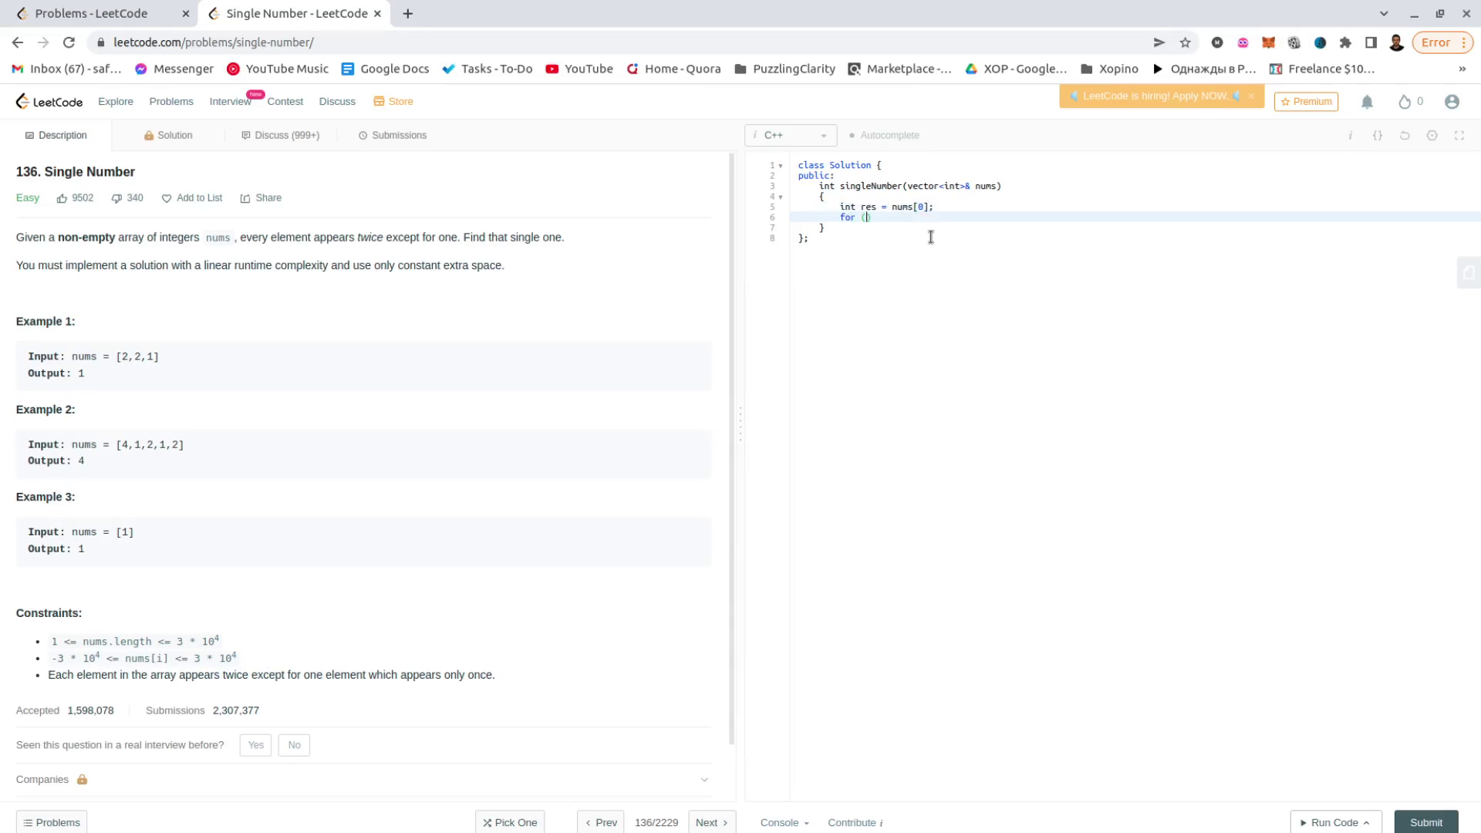
text(int i = 1; i < nu)
text(ms.size(); ++i) {)
key(Return)
text(res )
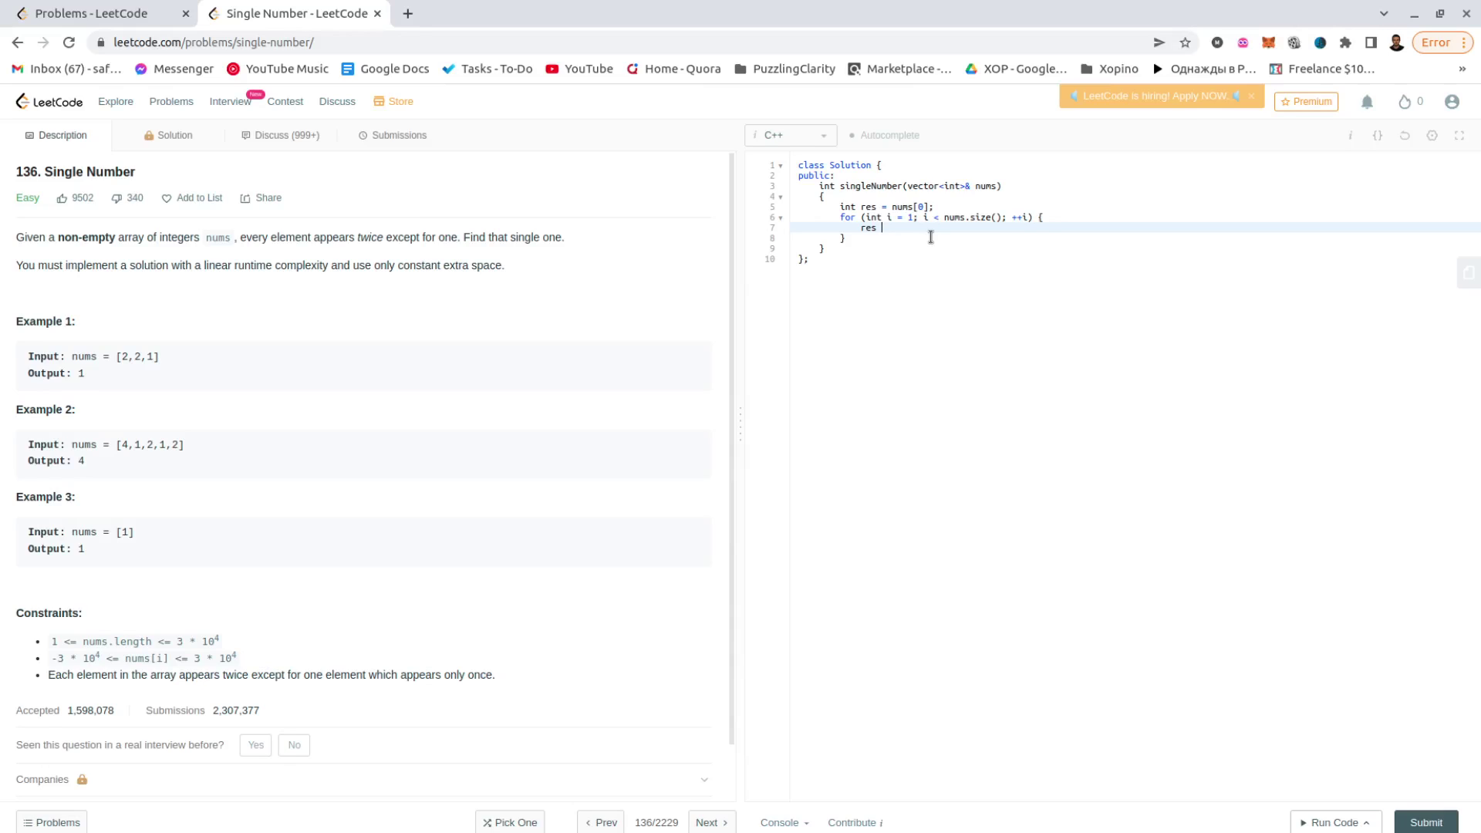
text(^= n)
text(ums)
text([i];)
key(Down)
key(Return)
text(return re)
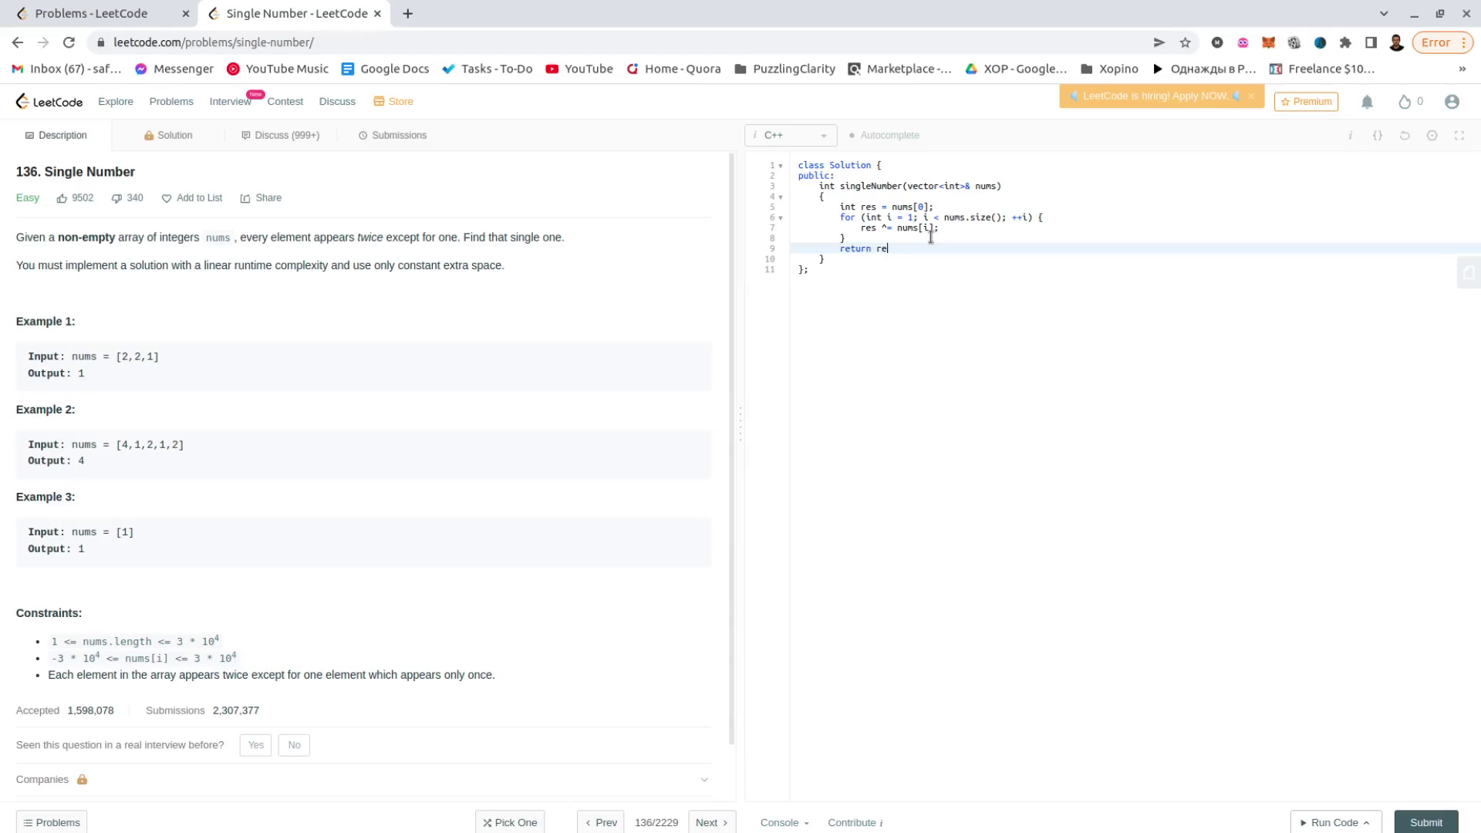
text(s;)
key(ctrl+Return)
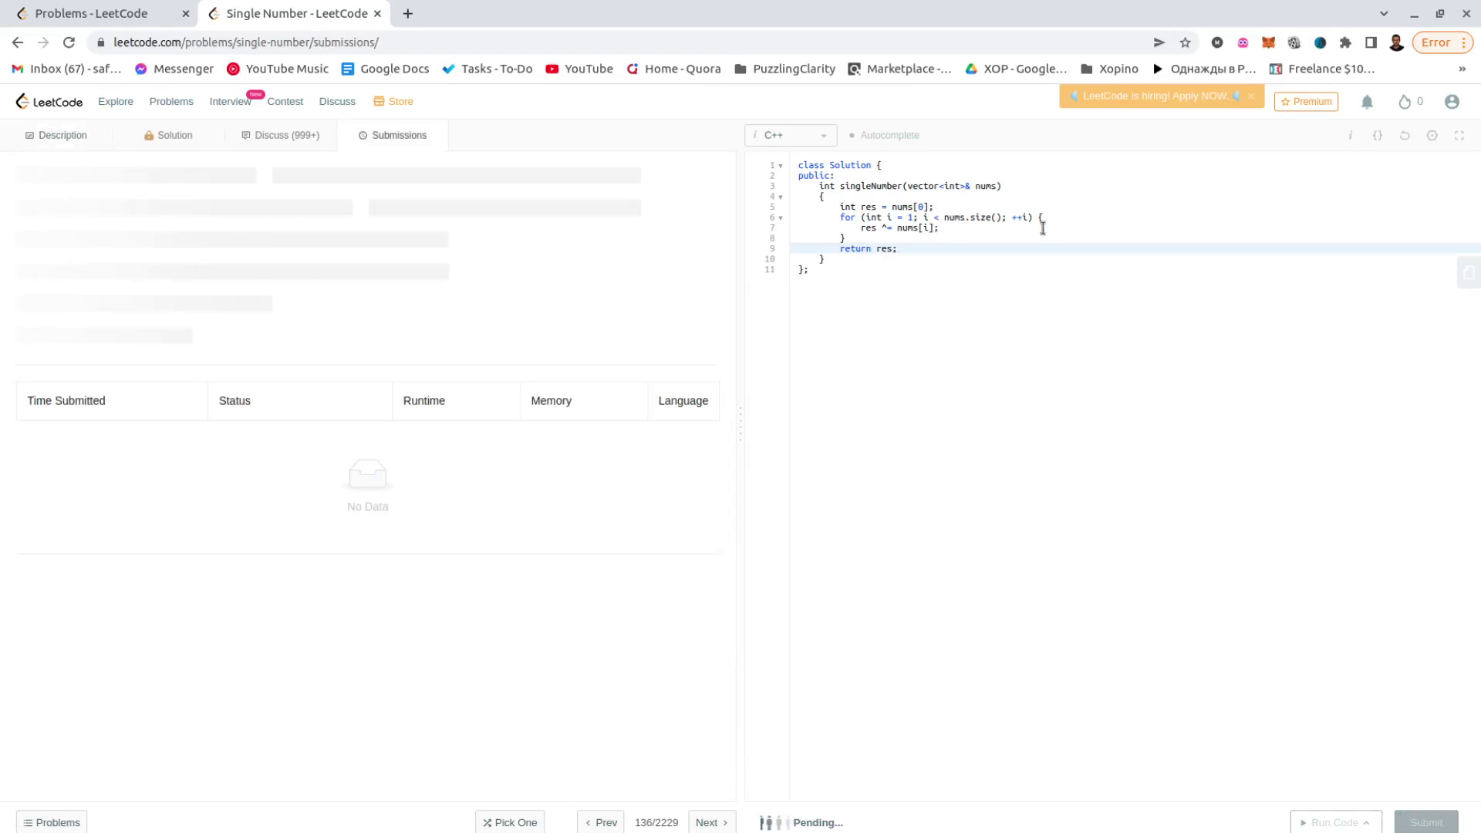